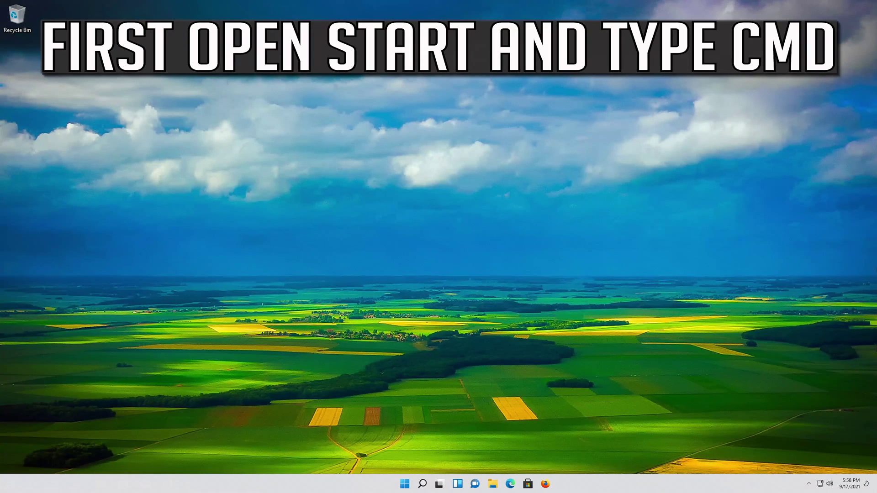
# Step: Open Command Prompt by searching for cmd and launch Device Manager with the command devmgmt.msc
pyautogui.press('super')
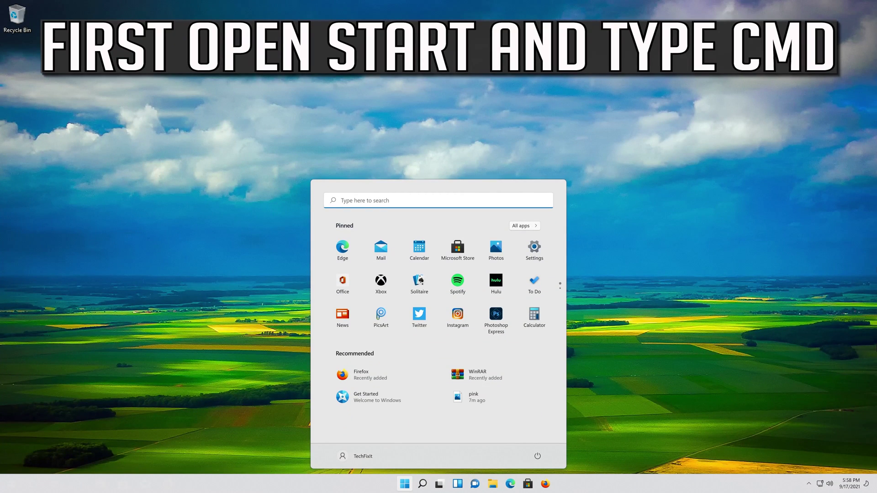
pyautogui.write('cmd')
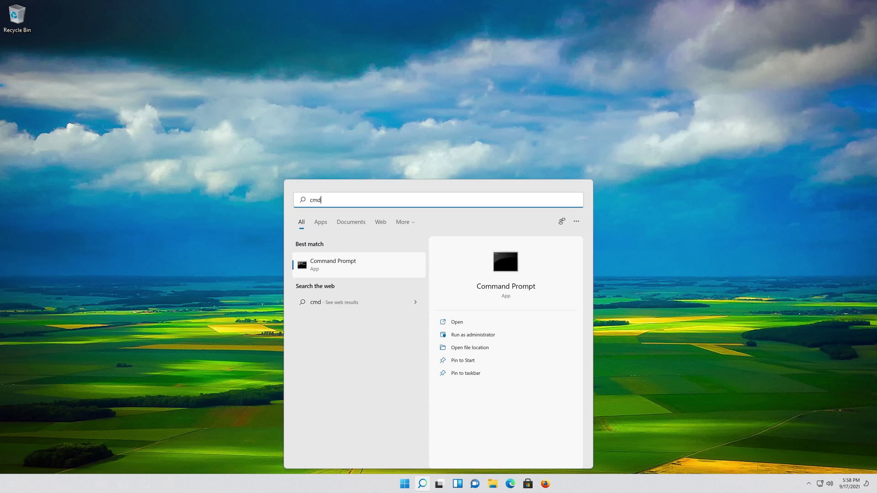
pyautogui.press('Return')
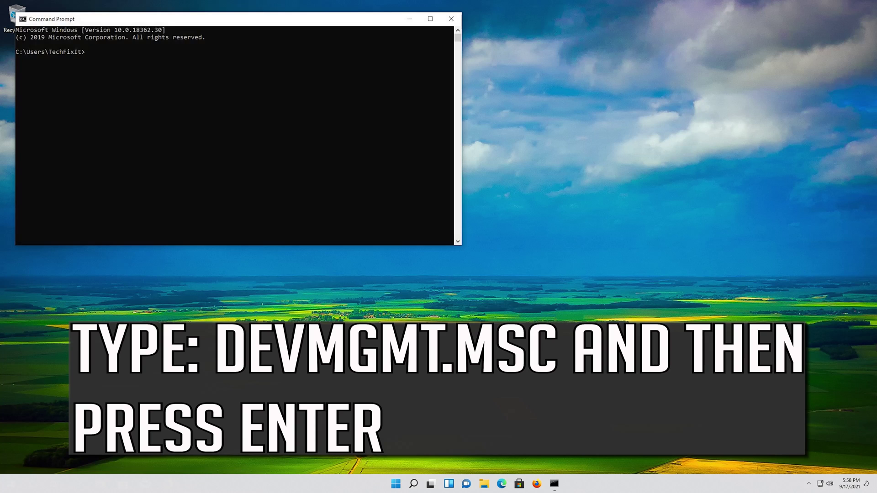
pyautogui.write('devmgmt.msc')
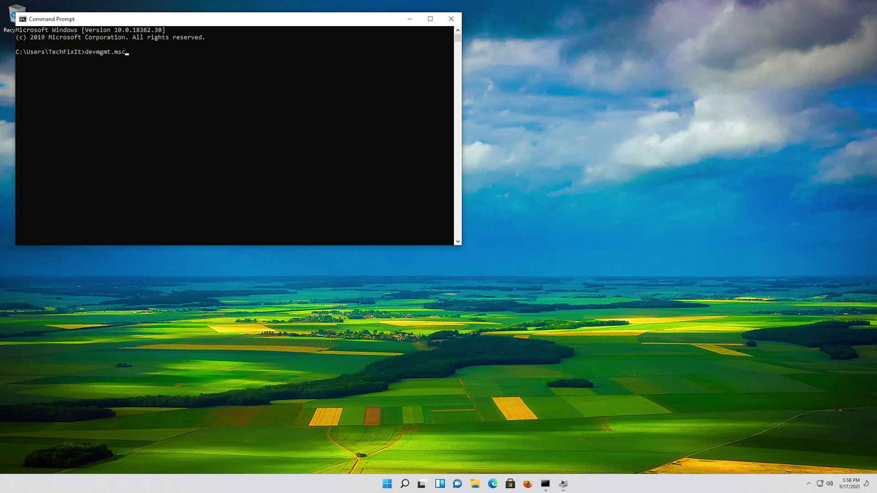
pyautogui.press('Return')
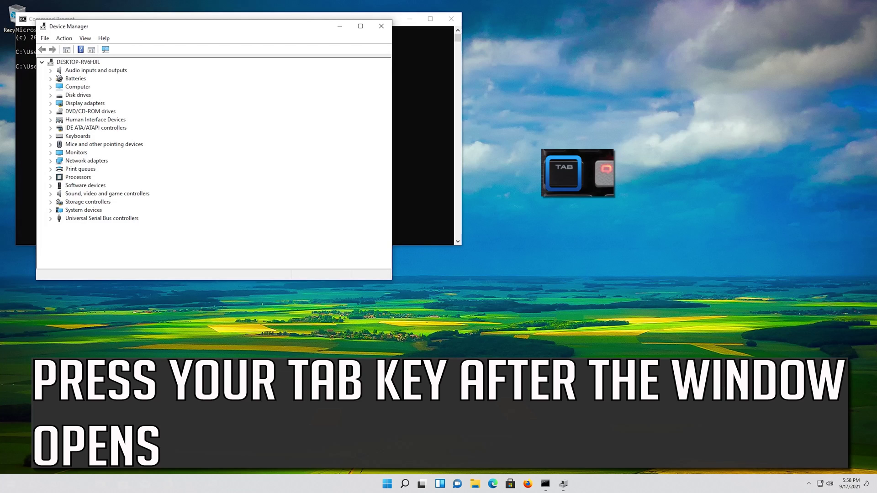
# Step: Expand the Mice and other pointing devices category in the device tree
pyautogui.press('Tab')
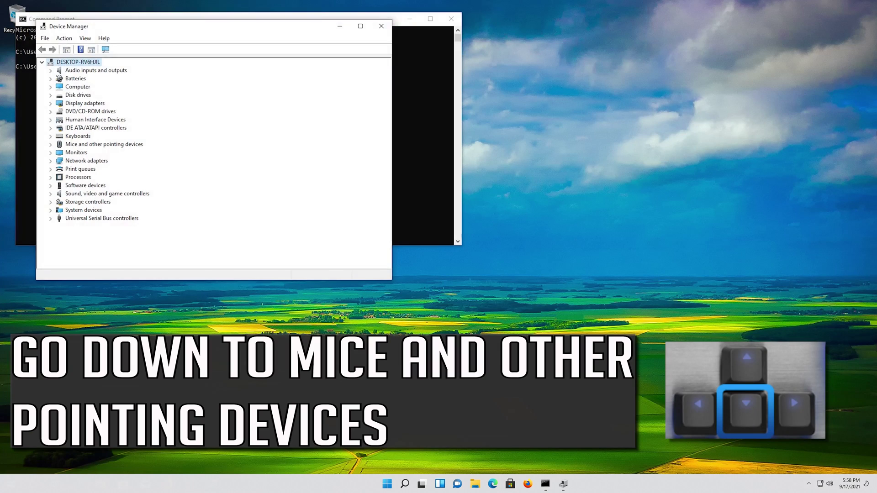
pyautogui.press('Down')
pyautogui.press('Down')
pyautogui.press('Down')
pyautogui.press('Down')
pyautogui.press('Down')
pyautogui.press('Down')
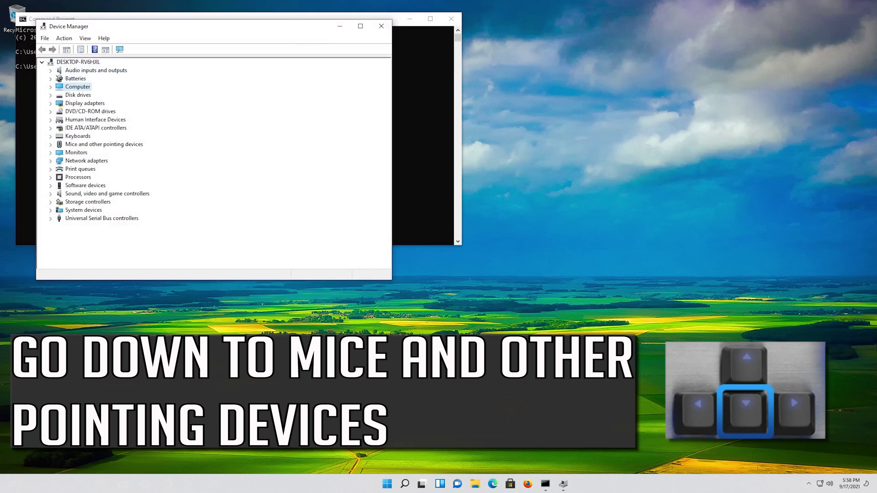
pyautogui.press('Down')
pyautogui.press('Down')
pyautogui.press('Down')
pyautogui.press('Down')
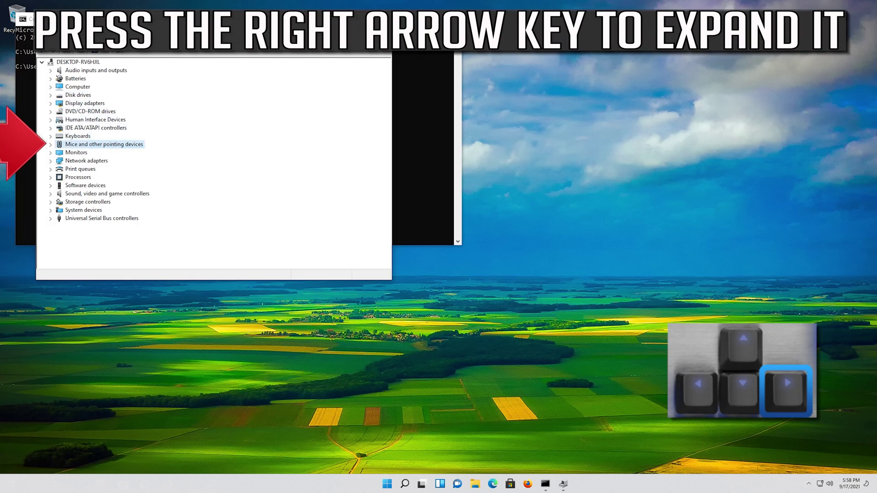
pyautogui.press('Right')
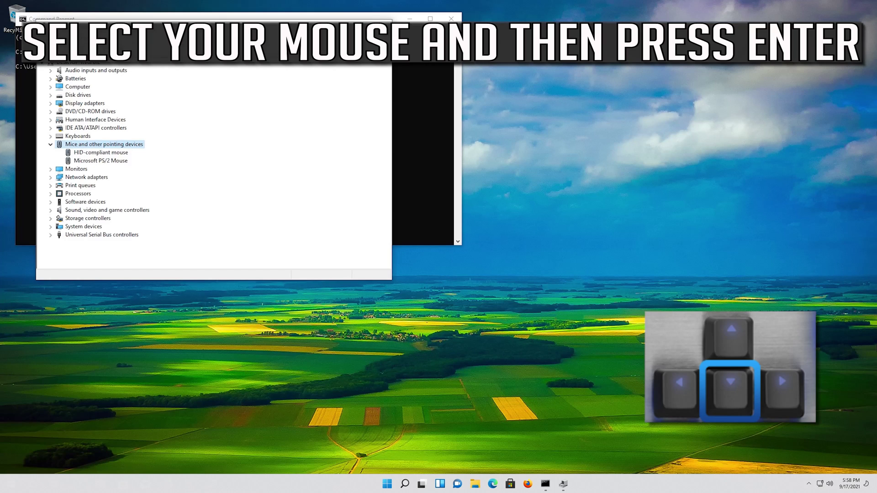
# Step: Open the properties of the Microsoft PS/2 Mouse and show its driver settings
pyautogui.press('Down')
pyautogui.press('Down')
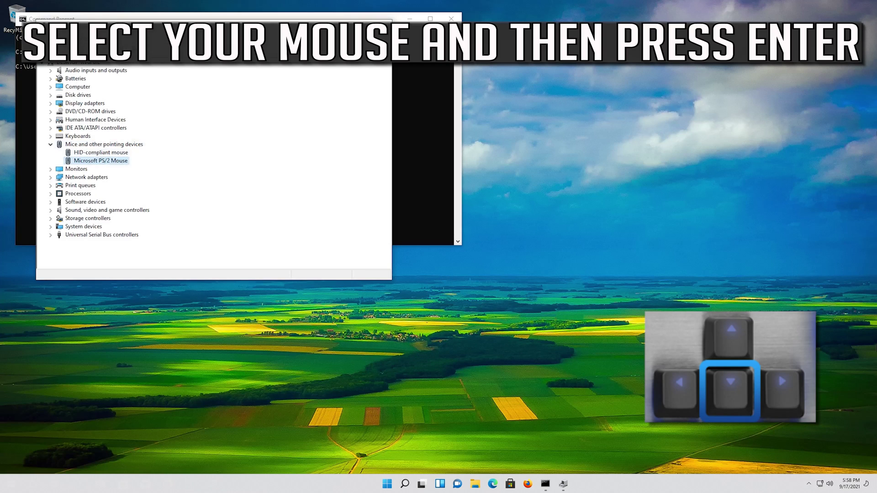
pyautogui.press('Return')
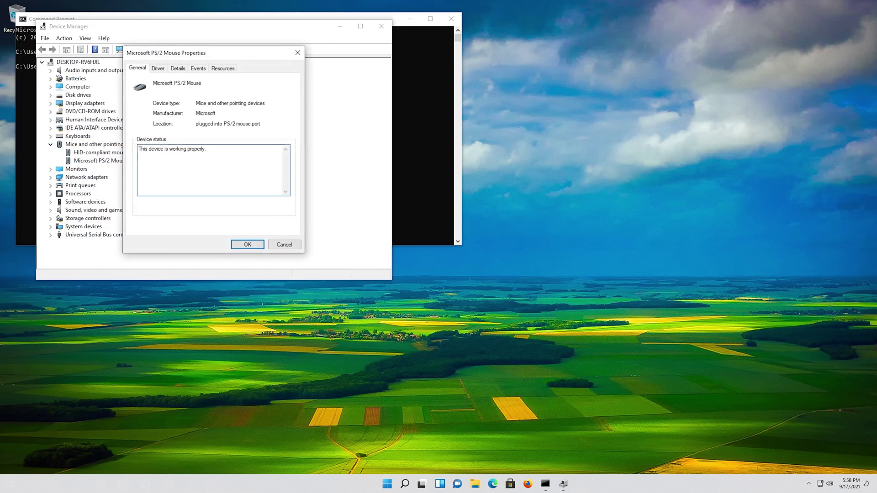
pyautogui.press('Tab')
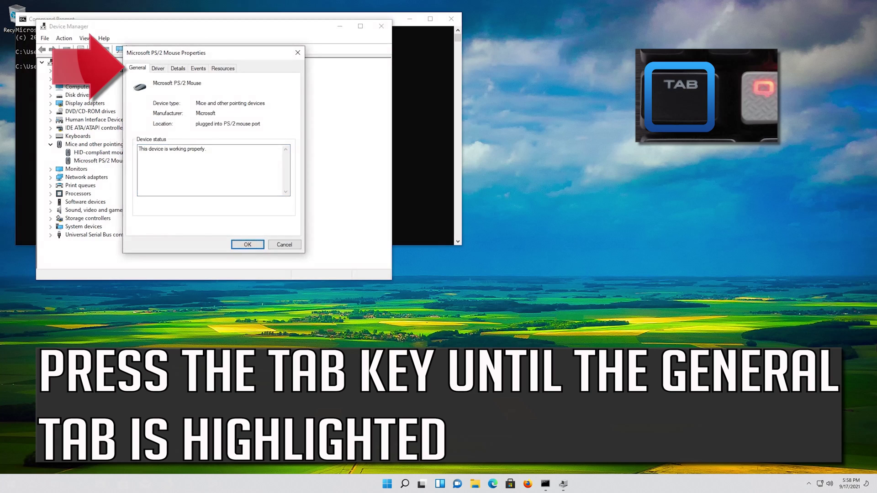
pyautogui.press('Tab')
pyautogui.press('Tab')
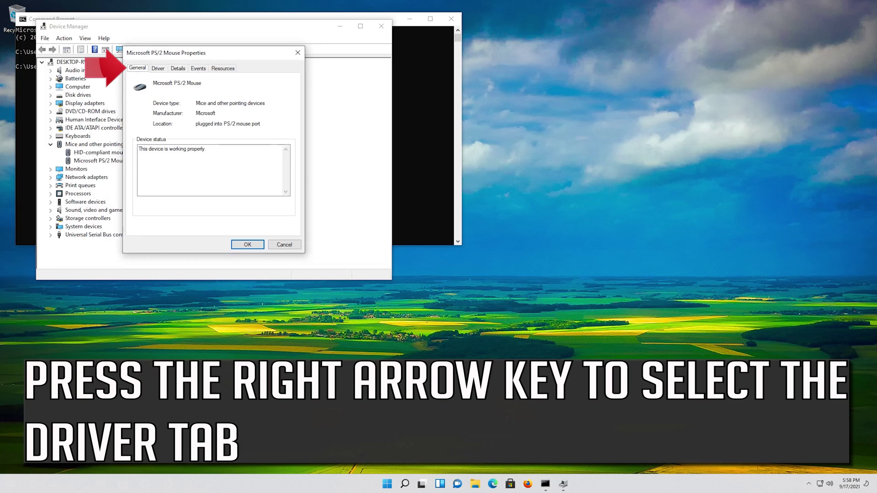
pyautogui.press('Right')
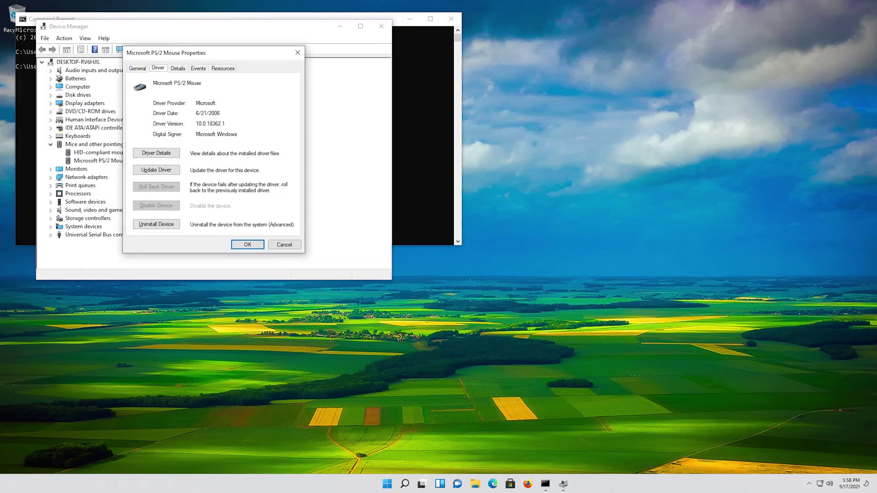
# Step: Update the Microsoft PS/2 Mouse driver by searching automatically for updated driver software
pyautogui.press('Tab')
pyautogui.press('Down')
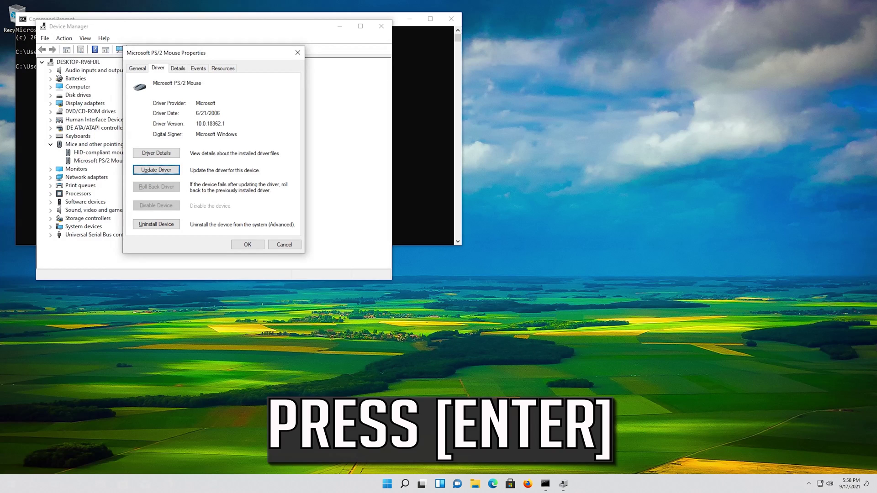
pyautogui.press('Return')
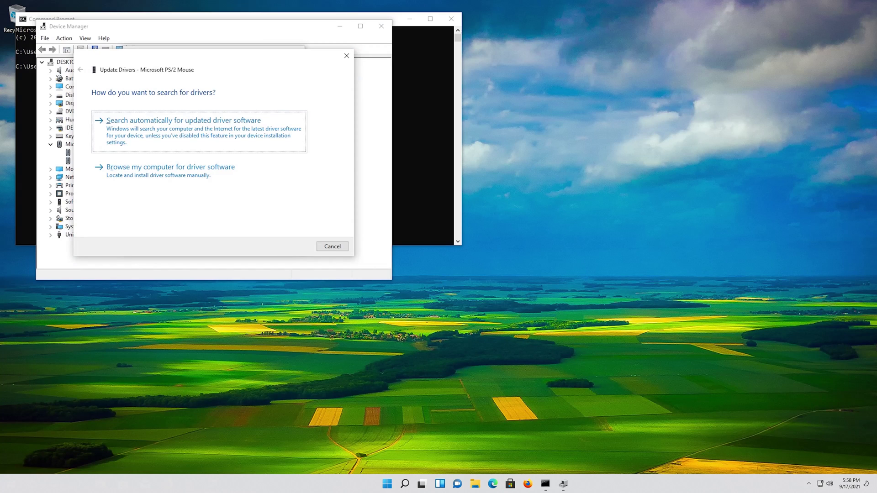
pyautogui.press('Return')
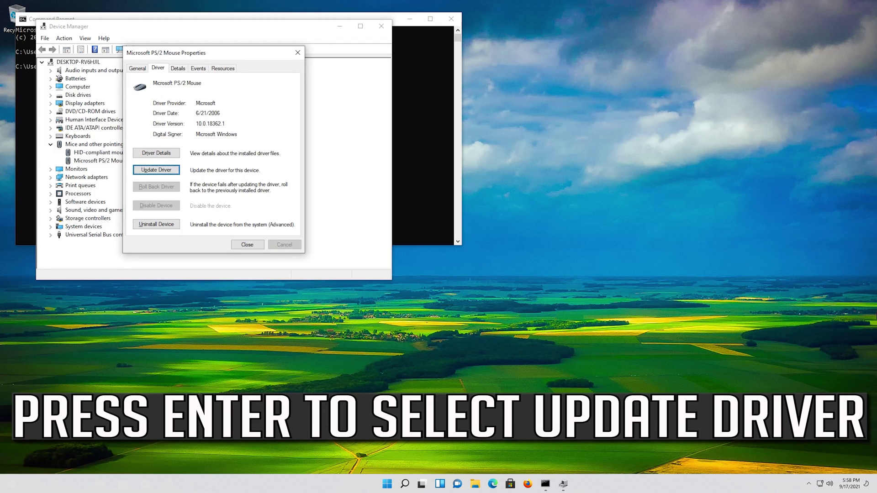
# Step: Restart the mouse driver update, browsing the computer for driver software and choosing to pick from the list of available drivers
pyautogui.press('Return')
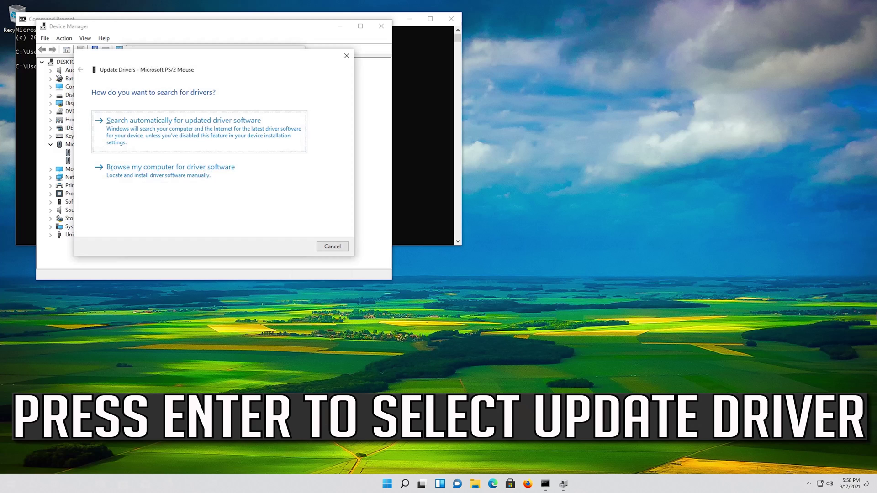
pyautogui.press('Tab')
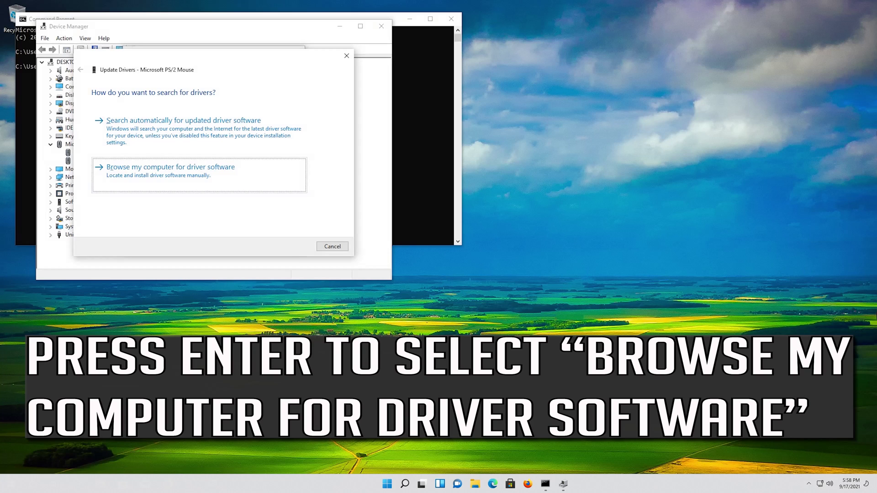
pyautogui.press('Return')
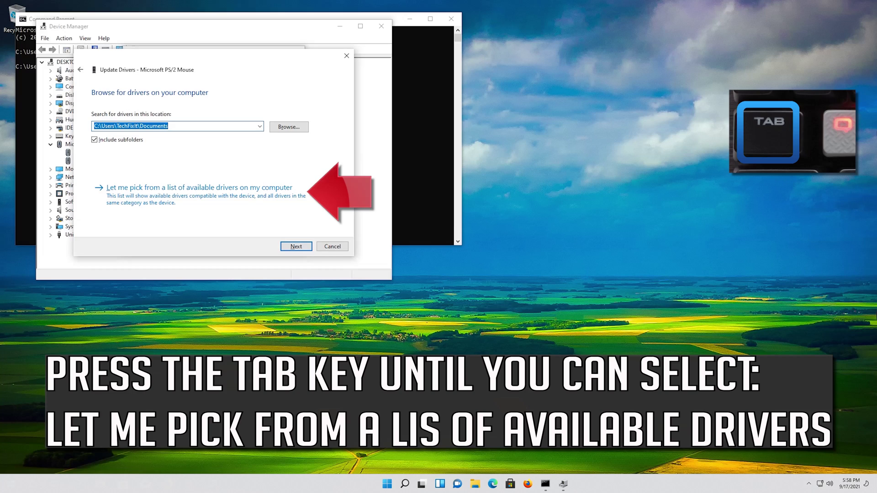
pyautogui.press('Tab')
pyautogui.press('Tab')
pyautogui.press('Tab')
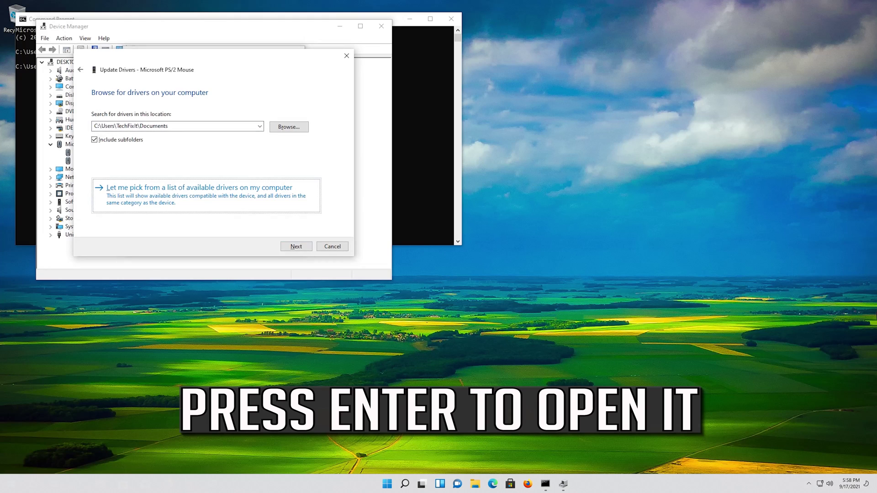
pyautogui.press('Return')
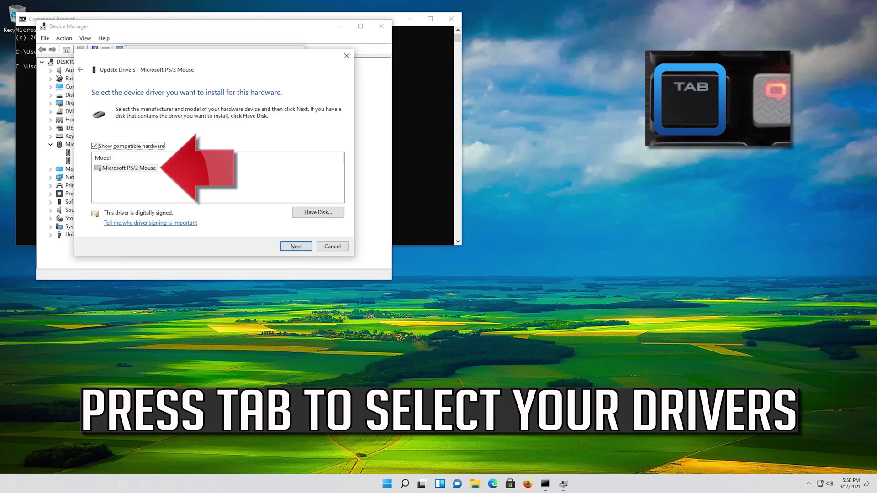
# Step: Select the compatible Microsoft PS/2 Mouse model in the driver list and install its driver
pyautogui.press('Tab')
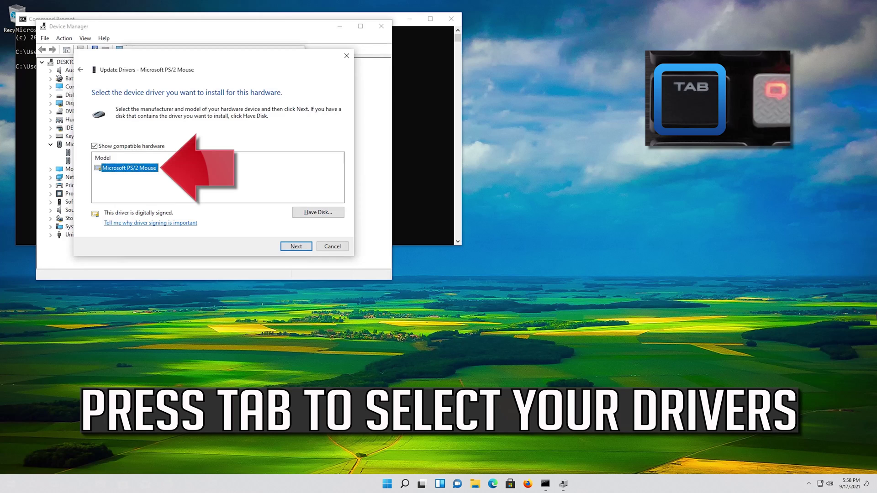
pyautogui.press('Tab')
pyautogui.press('Tab')
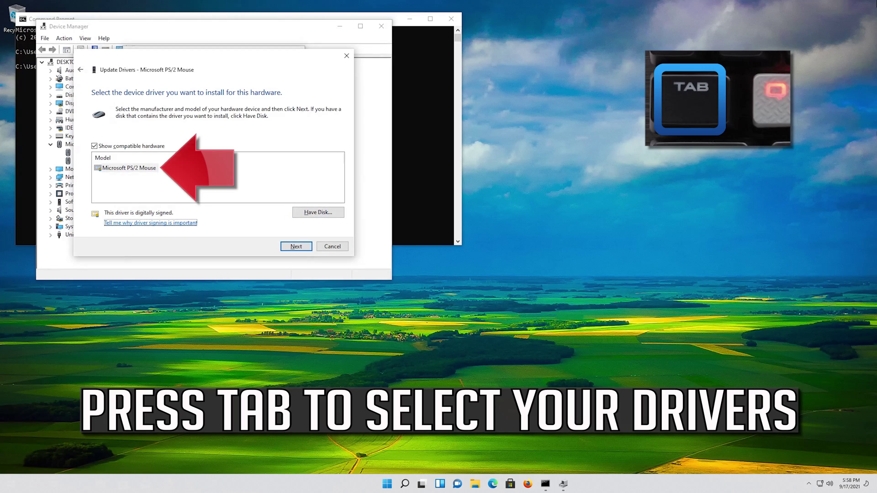
pyautogui.press('Tab')
pyautogui.press('Tab')
pyautogui.press('Tab')
pyautogui.press('Tab')
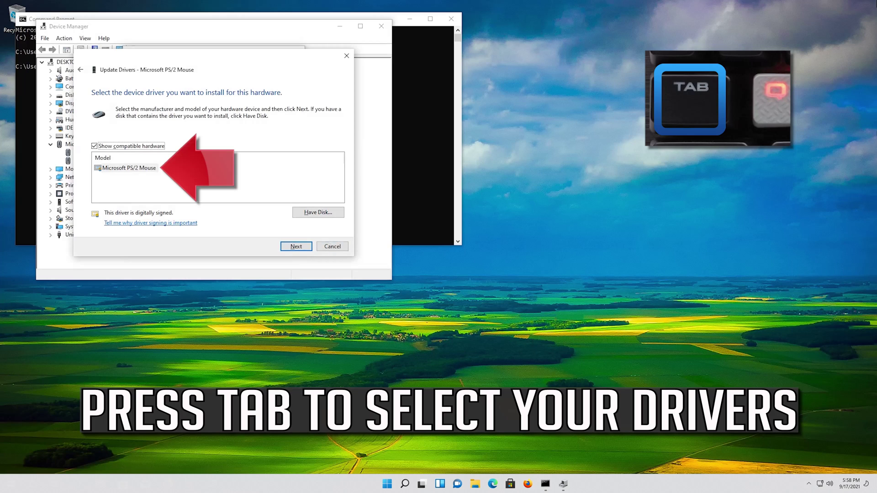
pyautogui.press('Tab')
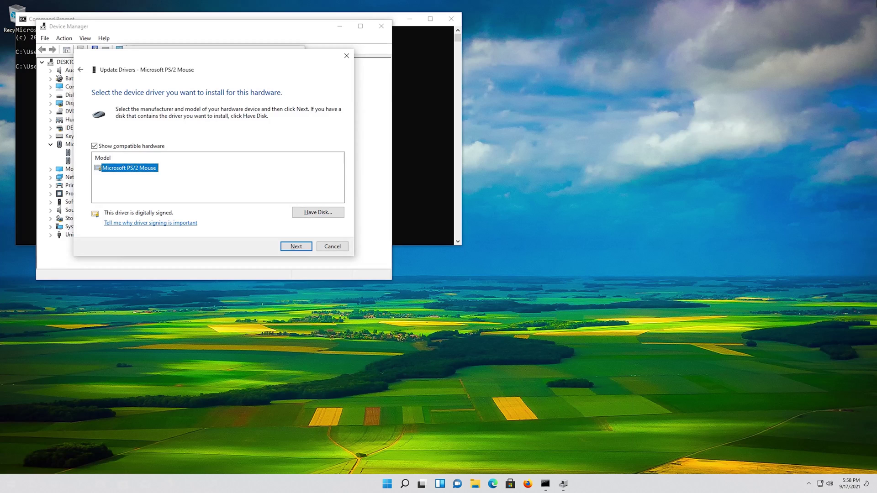
pyautogui.press('Return')
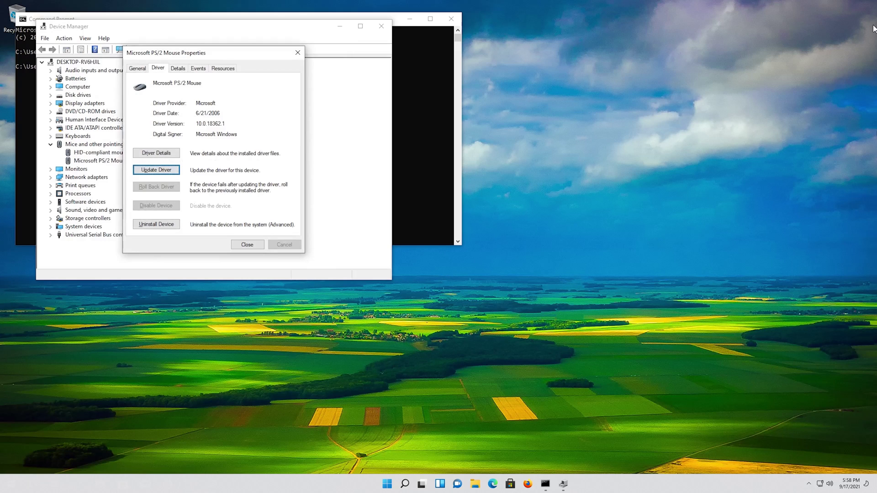
# Step: Uninstall the Microsoft PS/2 Mouse device and restart the computer to finish removing it
pyautogui.press('Down')
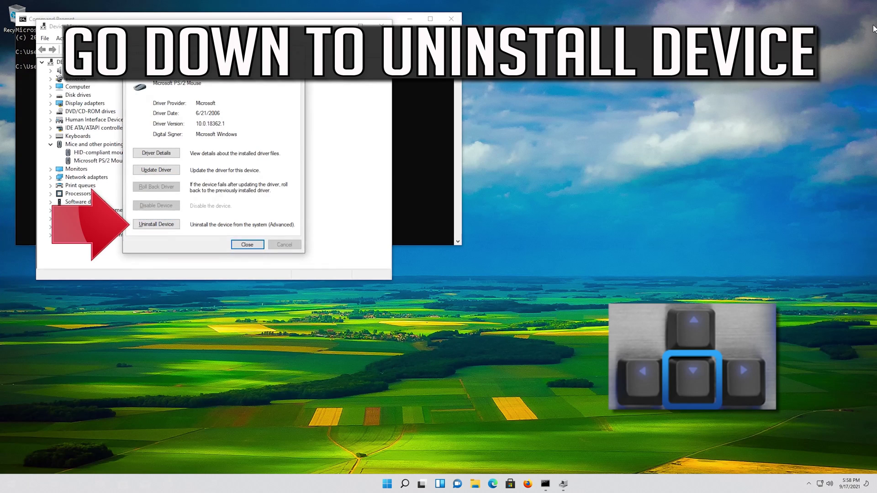
pyautogui.press('Down')
pyautogui.press('Down')
pyautogui.press('Down')
pyautogui.press('Return')
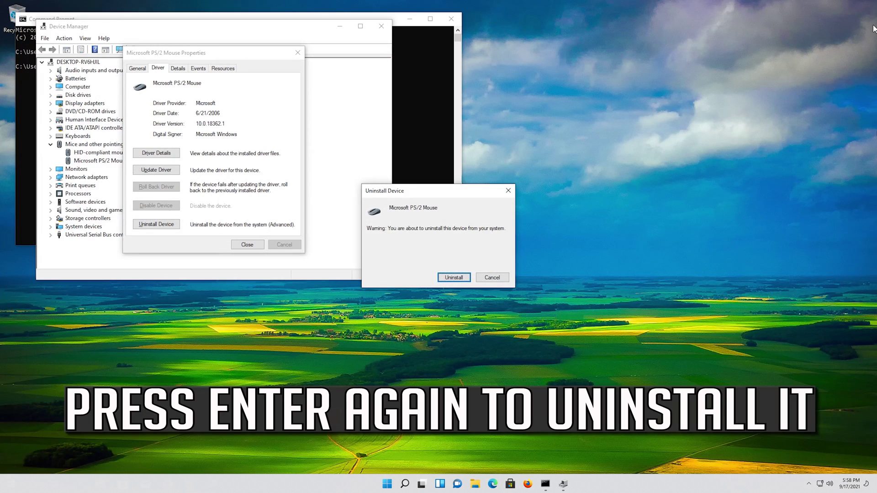
pyautogui.press('Return')
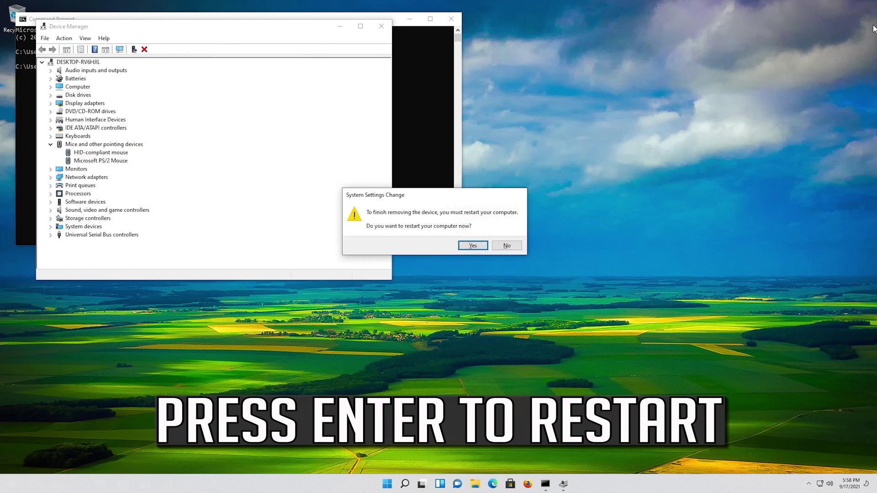
pyautogui.press('Return')
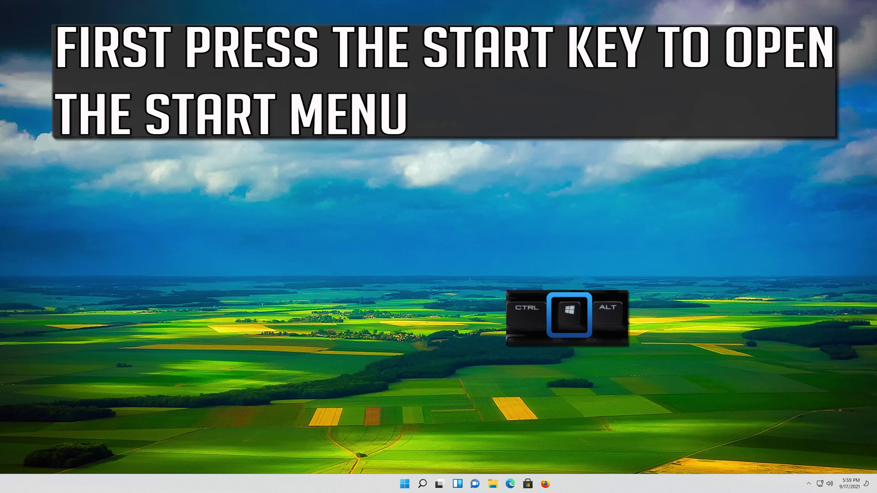
# Step: Search for regedit, launch Registry Editor and allow it to make changes to the device
pyautogui.press('super')
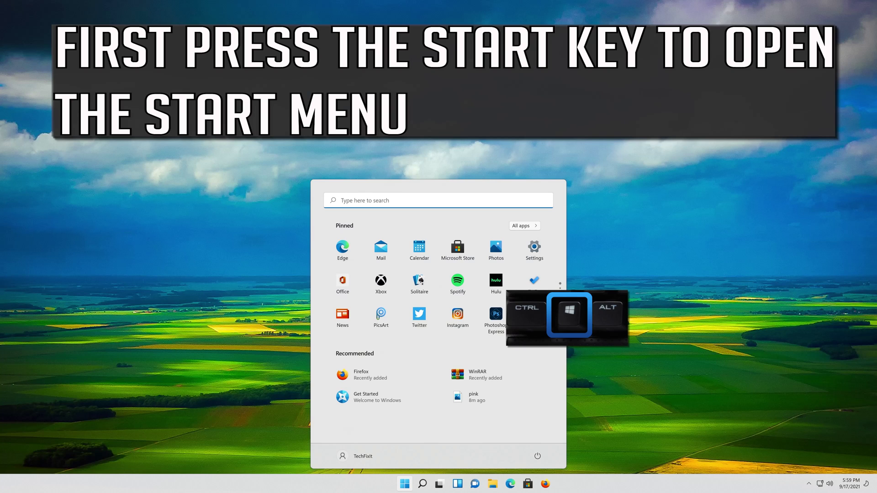
pyautogui.write('regedit')
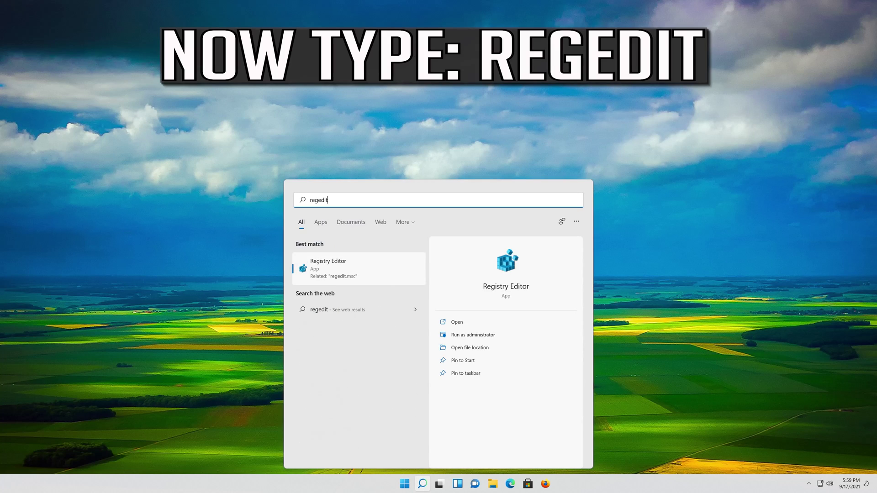
pyautogui.press('Return')
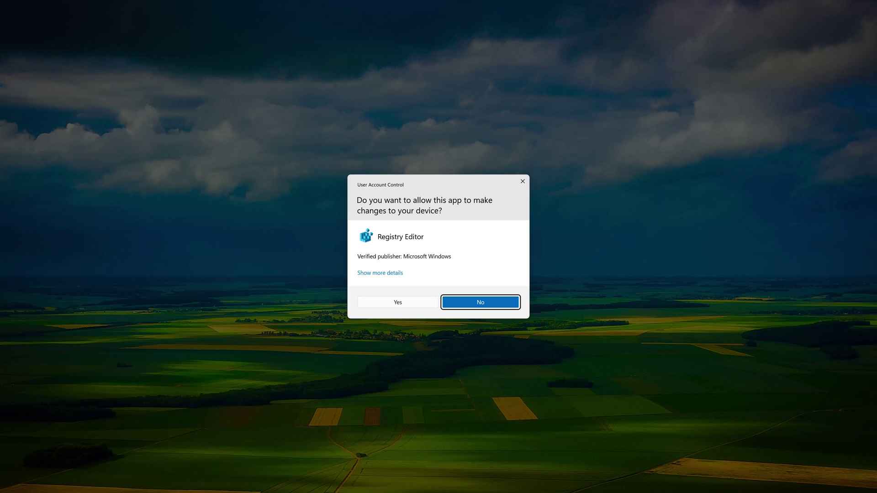
pyautogui.press('Left')
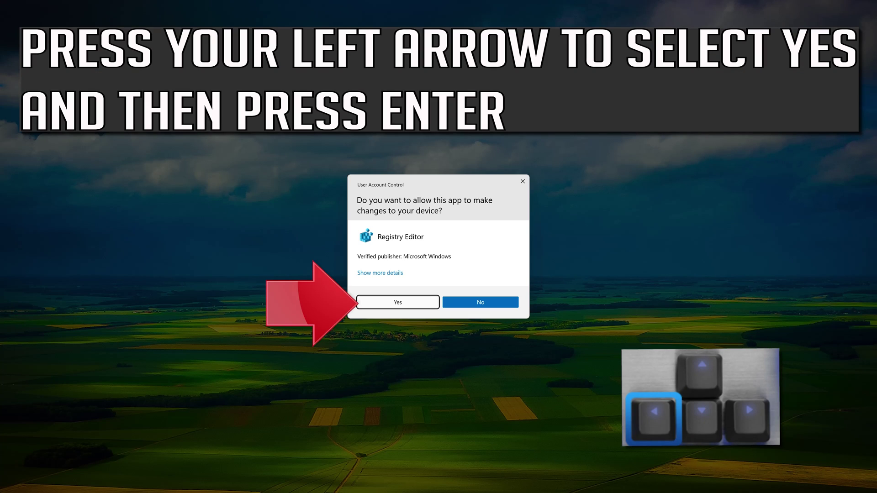
pyautogui.press('Return')
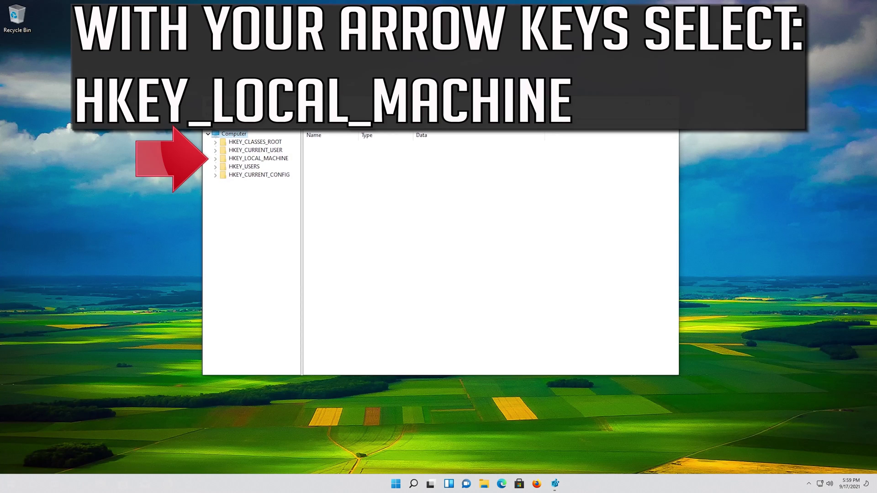
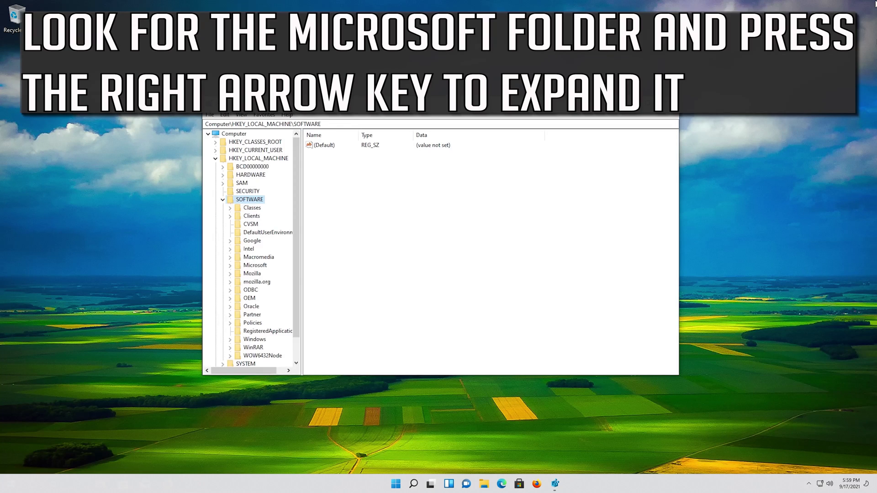
# Step: Select the Microsoft key under HKEY_LOCAL_MACHINE\SOFTWARE and expand it
pyautogui.press('Down')
pyautogui.press('Down')
pyautogui.press('Down')
pyautogui.press('Down')
pyautogui.press('Down')
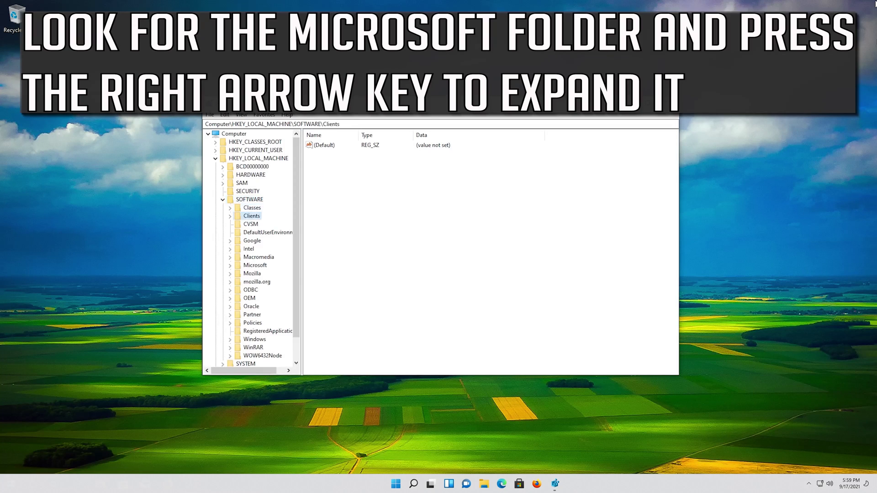
pyautogui.press('Down')
pyautogui.press('Down')
pyautogui.press('Down')
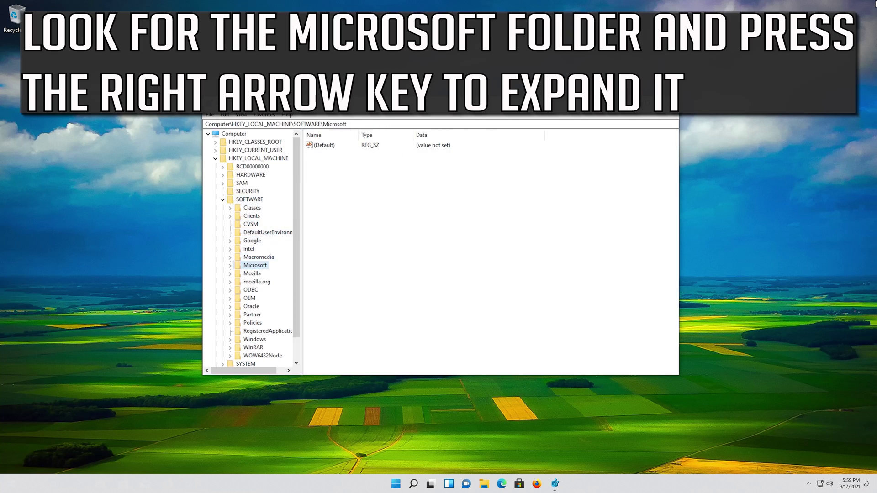
pyautogui.press('Right')
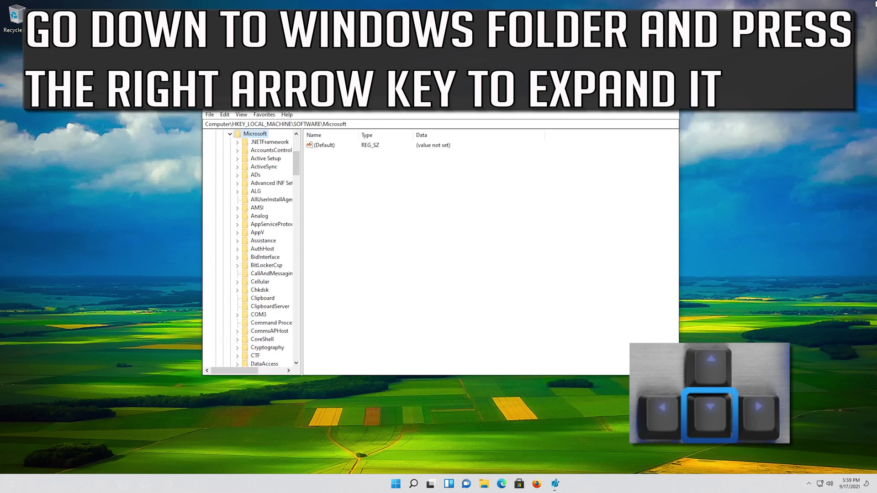
# Step: Go down through the Microsoft subkeys to the Windows key and expand it
pyautogui.press('Down')
pyautogui.press('Down')
pyautogui.press('Down')
pyautogui.press('Down')
pyautogui.press('Down')
pyautogui.press('Down')
pyautogui.press('Down')
pyautogui.press('Down')
pyautogui.press('Down')
pyautogui.press('Down')
pyautogui.press('Down')
pyautogui.press('Down')
pyautogui.press('Down')
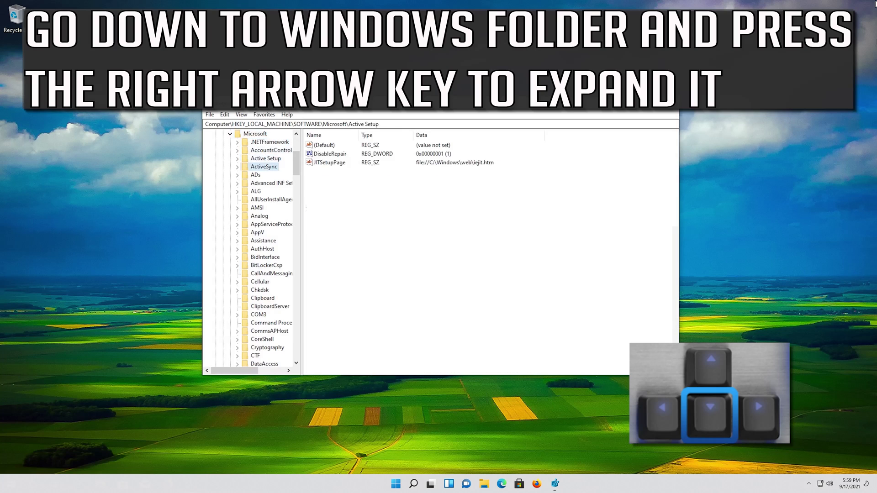
pyautogui.press('Down')
pyautogui.press('Down')
pyautogui.press('Down')
pyautogui.press('Down')
pyautogui.press('Down')
pyautogui.press('Down')
pyautogui.press('Down')
pyautogui.press('Down')
pyautogui.press('Down')
pyautogui.press('Down')
pyautogui.press('Down')
pyautogui.press('Down')
pyautogui.press('Down')
pyautogui.press('Down')
pyautogui.press('Down')
pyautogui.press('Down')
pyautogui.press('Down')
pyautogui.press('Down')
pyautogui.press('Down')
pyautogui.press('Down')
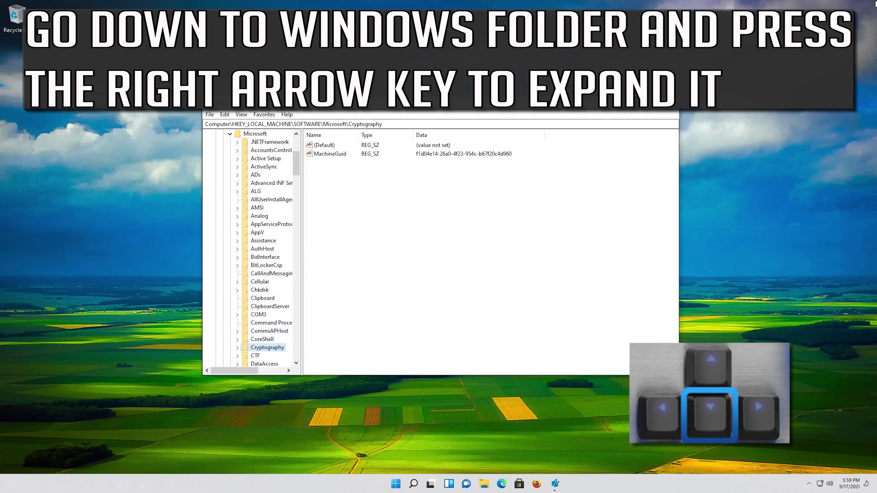
pyautogui.press('Down')
pyautogui.press('Down')
pyautogui.press('Down')
pyautogui.press('Down')
pyautogui.press('Down')
pyautogui.press('Down')
pyautogui.press('Down')
pyautogui.press('Down')
pyautogui.press('Down')
pyautogui.press('Down')
pyautogui.press('Down')
pyautogui.press('Down')
pyautogui.press('Down')
pyautogui.press('Down')
pyautogui.press('Down')
pyautogui.press('Down')
pyautogui.press('Down')
pyautogui.press('Down')
pyautogui.press('Down')
pyautogui.press('Down')
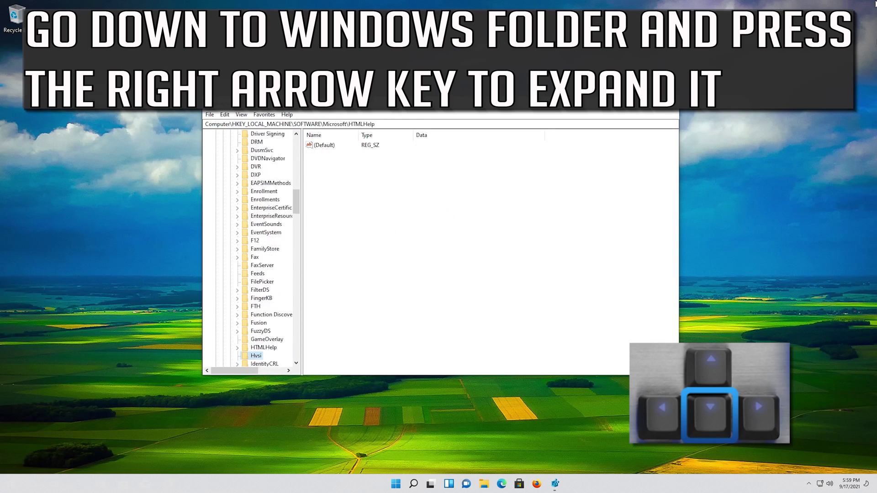
pyautogui.press('Down')
pyautogui.press('Down')
pyautogui.press('Down')
pyautogui.press('Down')
pyautogui.press('Down')
pyautogui.press('Down')
pyautogui.press('Down')
pyautogui.press('Down')
pyautogui.press('Down')
pyautogui.press('Down')
pyautogui.press('Down')
pyautogui.press('Down')
pyautogui.press('Down')
pyautogui.press('Down')
pyautogui.press('Down')
pyautogui.press('Down')
pyautogui.press('Down')
pyautogui.press('Down')
pyautogui.press('Down')
pyautogui.press('Down')
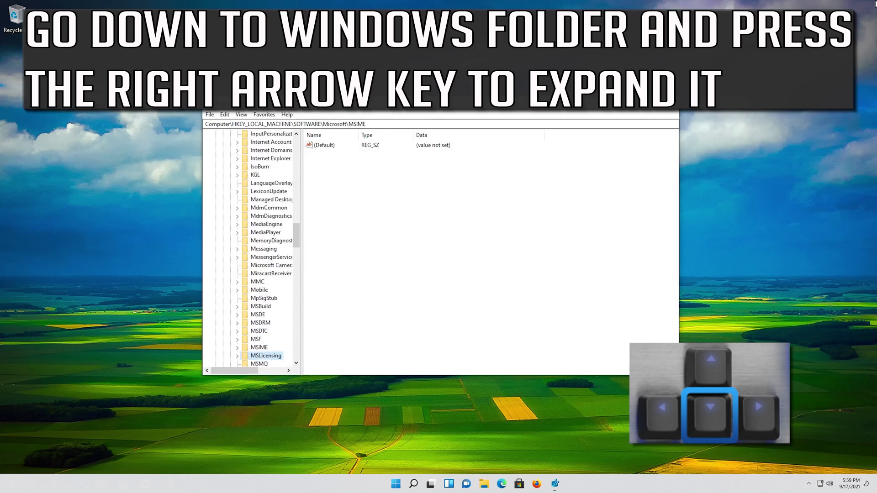
pyautogui.press('Down')
pyautogui.press('Down')
pyautogui.press('Down')
pyautogui.press('Down')
pyautogui.press('Down')
pyautogui.press('Down')
pyautogui.press('Down')
pyautogui.press('Down')
pyautogui.press('Down')
pyautogui.press('Down')
pyautogui.press('Down')
pyautogui.press('Down')
pyautogui.press('Down')
pyautogui.press('Down')
pyautogui.press('Down')
pyautogui.press('Down')
pyautogui.press('Down')
pyautogui.press('Down')
pyautogui.press('Down')
pyautogui.press('Down')
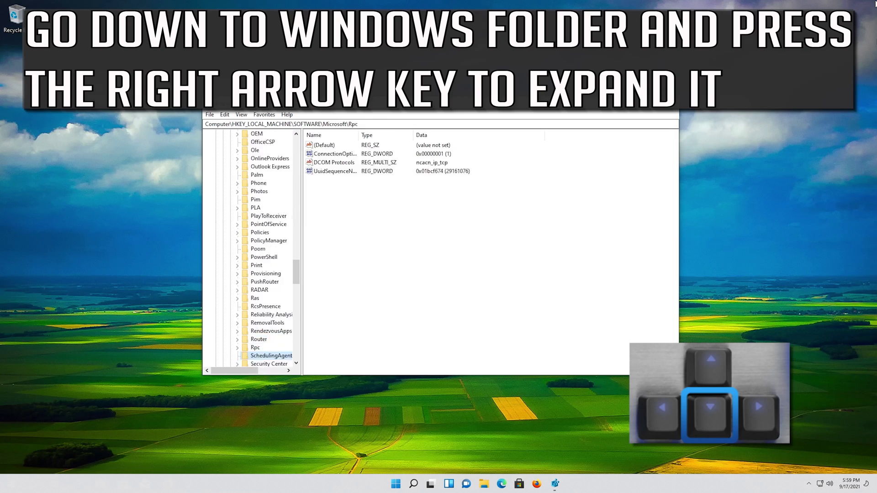
pyautogui.press('Down')
pyautogui.press('Down')
pyautogui.press('Down')
pyautogui.press('Down')
pyautogui.press('Down')
pyautogui.press('Down')
pyautogui.press('Down')
pyautogui.press('Down')
pyautogui.press('Down')
pyautogui.press('Down')
pyautogui.press('Down')
pyautogui.press('Down')
pyautogui.press('Down')
pyautogui.press('Down')
pyautogui.press('Down')
pyautogui.press('Down')
pyautogui.press('Down')
pyautogui.press('Down')
pyautogui.press('Down')
pyautogui.press('Down')
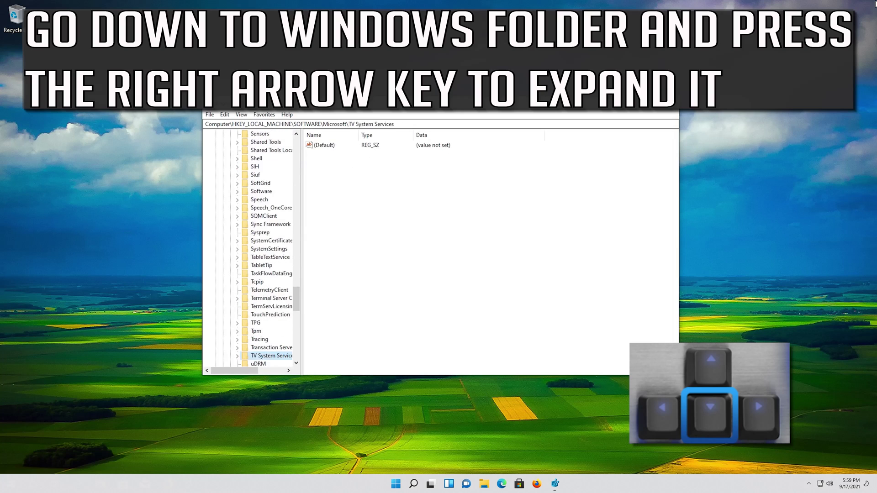
pyautogui.press('Down')
pyautogui.press('Down')
pyautogui.press('Down')
pyautogui.press('Down')
pyautogui.press('Down')
pyautogui.press('Down')
pyautogui.press('Down')
pyautogui.press('Down')
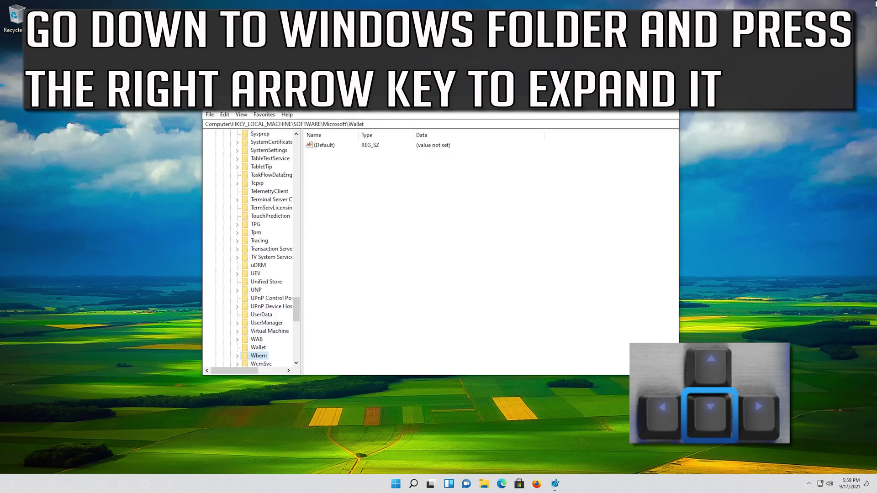
pyautogui.press('Up')
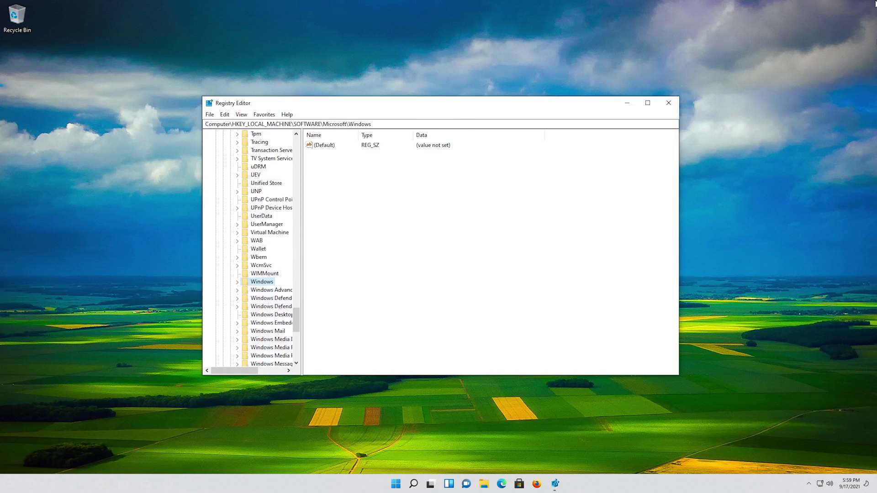
pyautogui.press('Right')
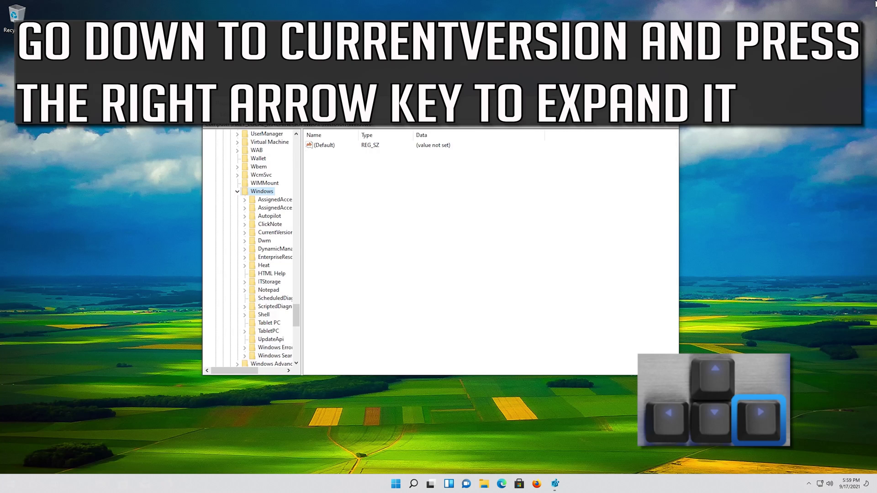
# Step: Select the CurrentVersion key inside the Windows key and expand it
pyautogui.press('Down')
pyautogui.press('Down')
pyautogui.press('Down')
pyautogui.press('Down')
pyautogui.press('Down')
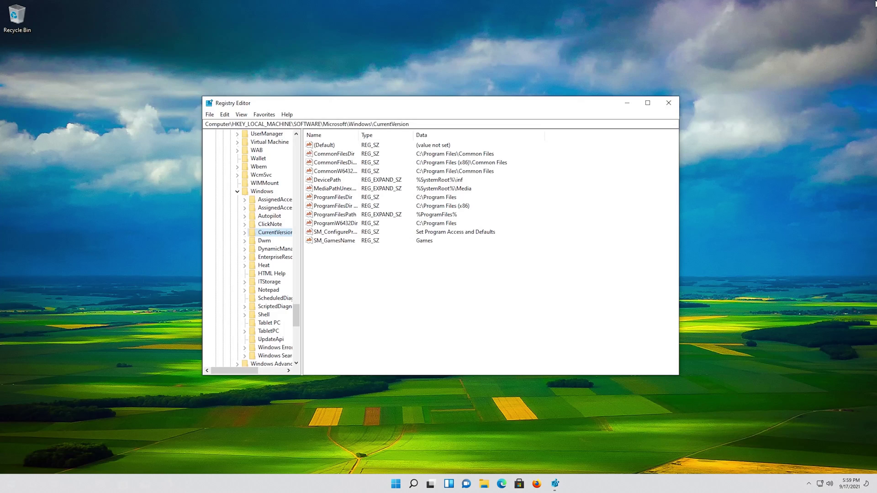
pyautogui.press('Right')
# Step: Go through the CurrentVersion subkeys to the Policies key and expand it
pyautogui.press('Down')
pyautogui.press('Down')
pyautogui.press('Down')
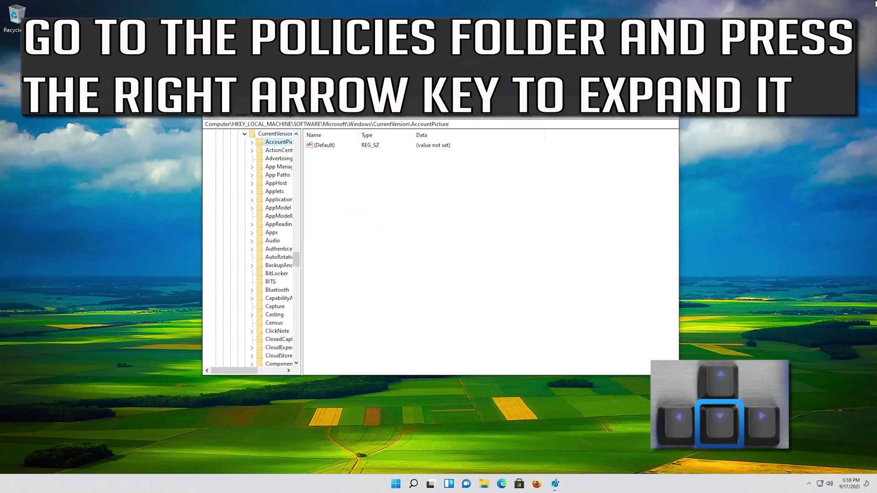
pyautogui.press('Down')
pyautogui.press('Down')
pyautogui.press('Down')
pyautogui.press('Down')
pyautogui.press('Down')
pyautogui.press('Down')
pyautogui.press('Down')
pyautogui.press('Down')
pyautogui.press('Down')
pyautogui.press('Down')
pyautogui.press('Down')
pyautogui.press('Down')
pyautogui.press('Down')
pyautogui.press('Down')
pyautogui.press('Down')
pyautogui.press('Down')
pyautogui.press('Down')
pyautogui.press('Down')
pyautogui.press('Down')
pyautogui.press('Down')
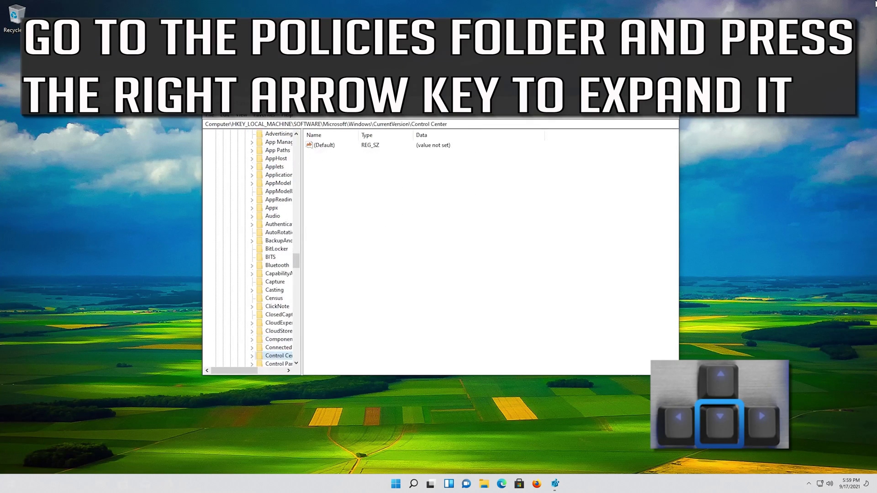
pyautogui.press('Down')
pyautogui.press('Down')
pyautogui.press('Down')
pyautogui.press('Down')
pyautogui.press('Down')
pyautogui.press('Down')
pyautogui.press('Down')
pyautogui.press('Down')
pyautogui.press('Down')
pyautogui.press('Down')
pyautogui.press('Down')
pyautogui.press('Down')
pyautogui.press('Down')
pyautogui.press('Down')
pyautogui.press('Down')
pyautogui.press('Down')
pyautogui.press('Down')
pyautogui.press('Down')
pyautogui.press('Down')
pyautogui.press('Down')
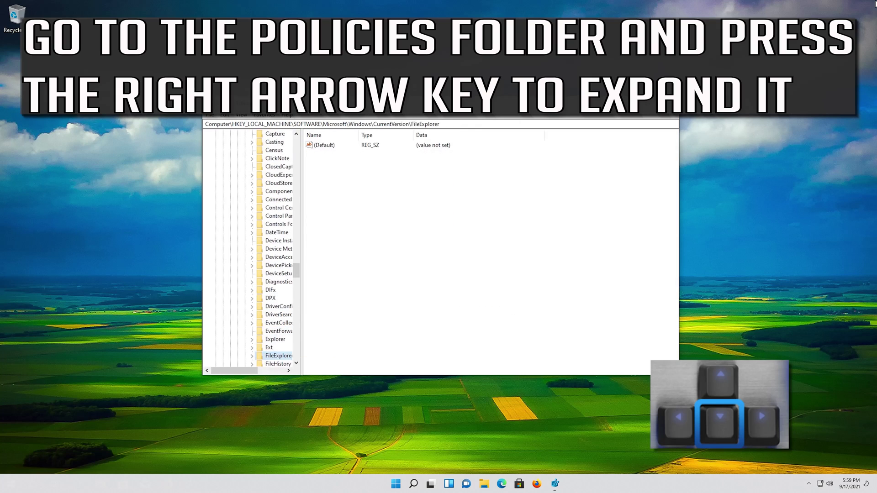
pyautogui.press('Down')
pyautogui.press('Down')
pyautogui.press('Down')
pyautogui.press('Down')
pyautogui.press('Down')
pyautogui.press('Down')
pyautogui.press('Down')
pyautogui.press('Down')
pyautogui.press('Down')
pyautogui.press('Down')
pyautogui.press('Down')
pyautogui.press('Down')
pyautogui.press('Down')
pyautogui.press('Down')
pyautogui.press('Down')
pyautogui.press('Down')
pyautogui.press('Down')
pyautogui.press('Down')
pyautogui.press('Down')
pyautogui.press('Down')
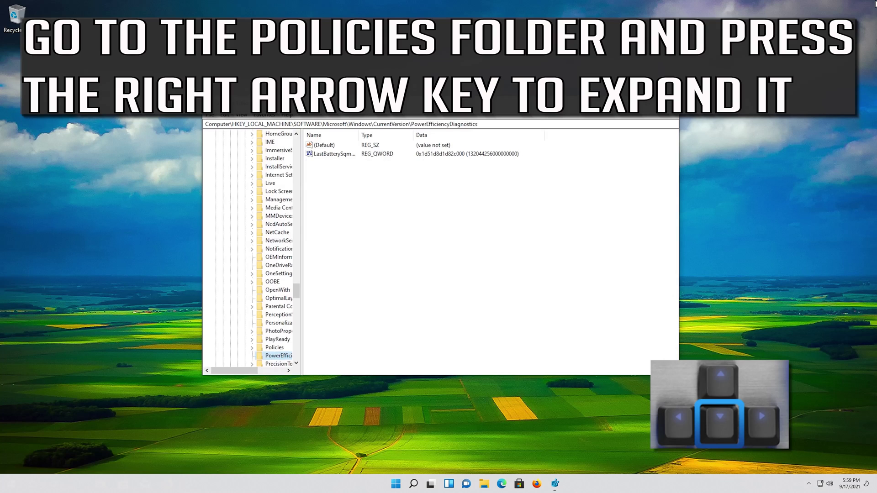
pyautogui.press('Down')
pyautogui.press('Down')
pyautogui.press('Down')
pyautogui.press('Down')
pyautogui.press('Down')
pyautogui.press('Down')
pyautogui.press('Down')
pyautogui.press('Down')
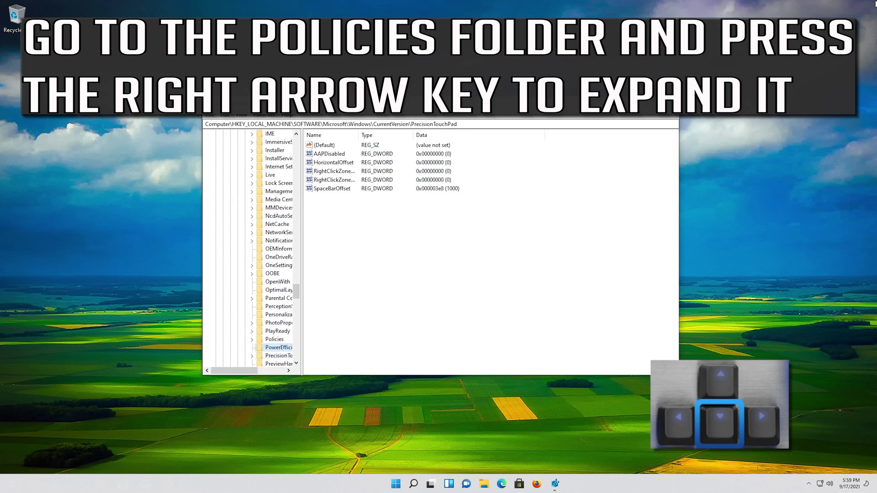
pyautogui.press('Up')
pyautogui.press('Up')
pyautogui.press('Up')
pyautogui.press('Up')
pyautogui.press('Up')
pyautogui.press('Up')
pyautogui.press('Up')
pyautogui.press('Up')
pyautogui.press('Up')
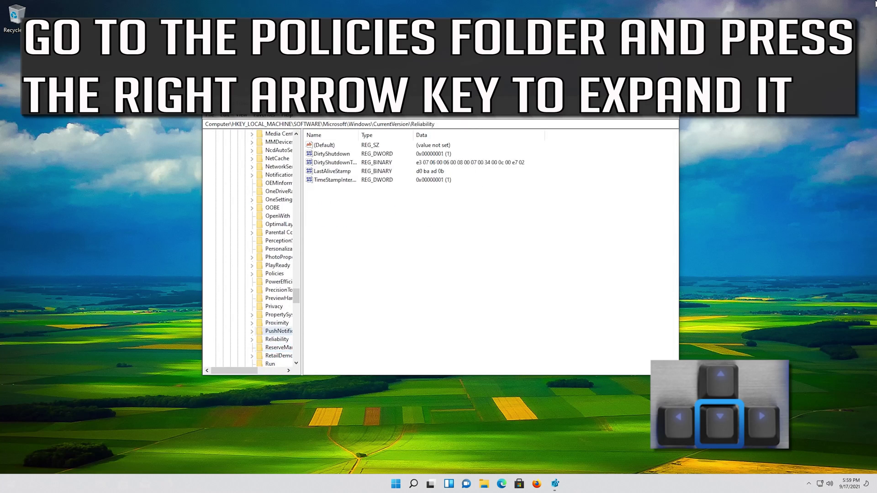
pyautogui.press('Right')
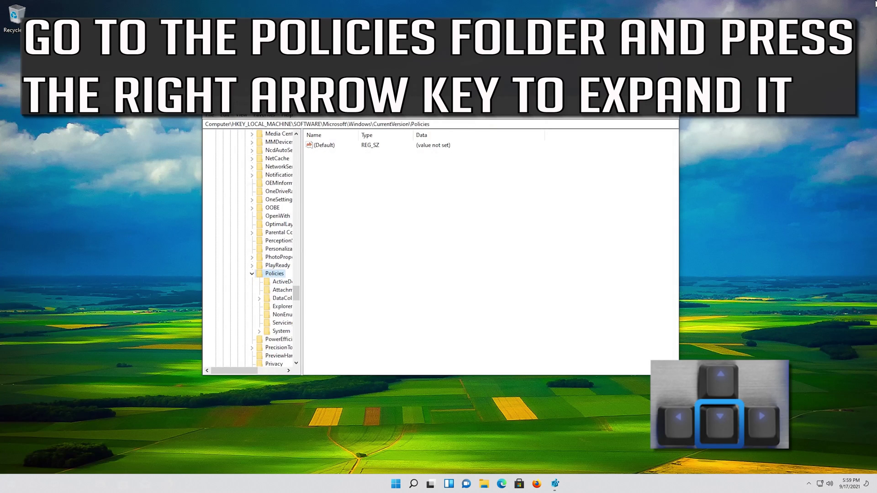
# Step: Select the System key inside the Policies key
pyautogui.press('Tab')
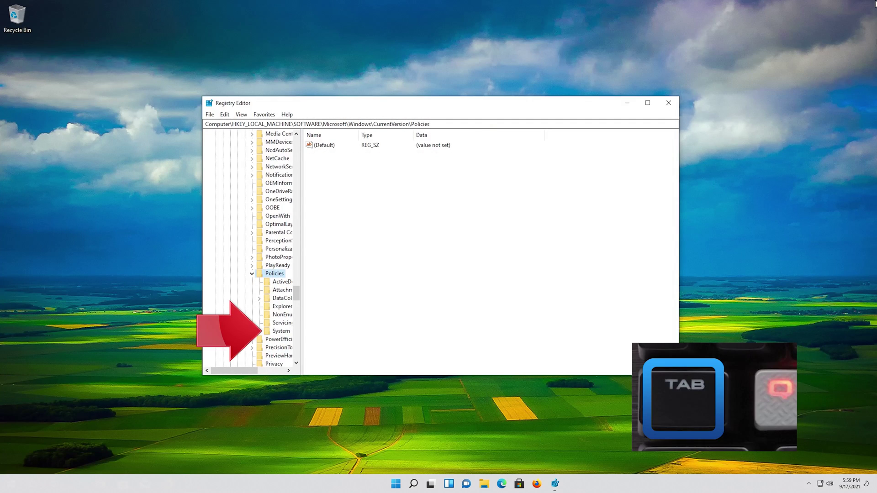
pyautogui.press('Down')
pyautogui.press('Down')
pyautogui.press('Down')
pyautogui.press('Down')
pyautogui.press('Down')
pyautogui.press('Down')
pyautogui.press('Down')
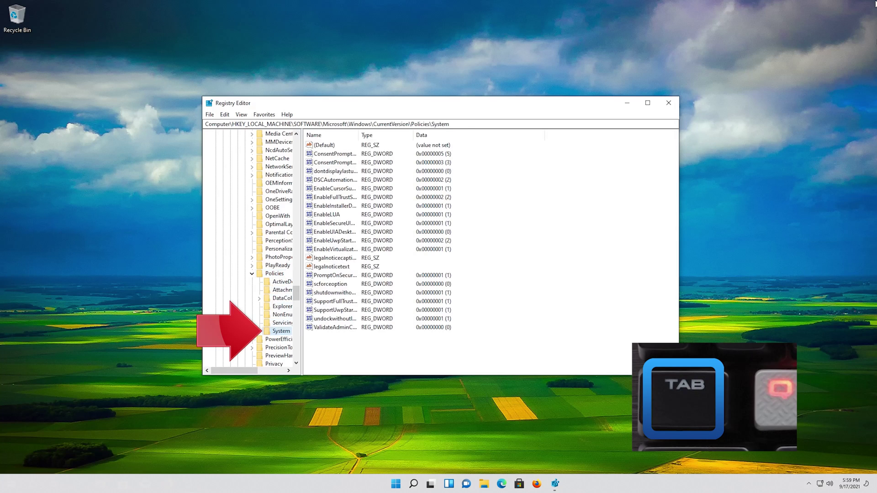
# Step: Set the value data of the EnableCursorSuppression entry in the System key to 0
pyautogui.press('Tab')
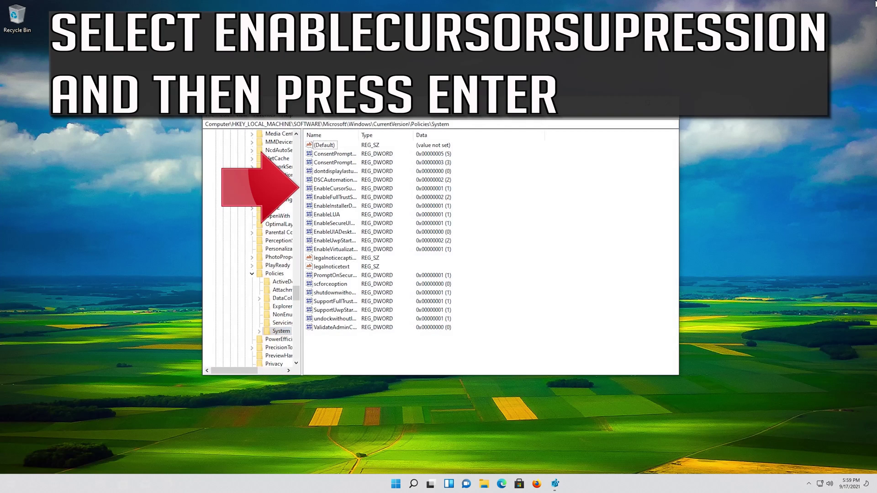
pyautogui.press('Down')
pyautogui.press('Down')
pyautogui.press('Down')
pyautogui.press('Down')
pyautogui.press('Down')
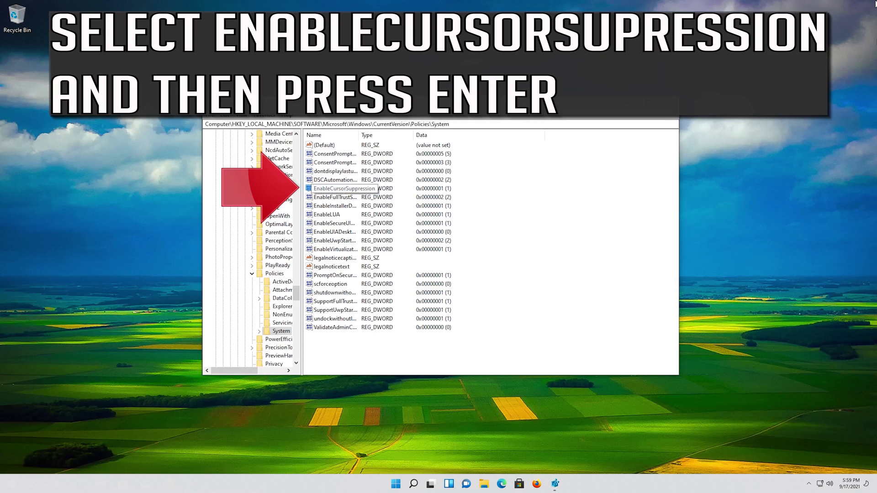
pyautogui.press('Return')
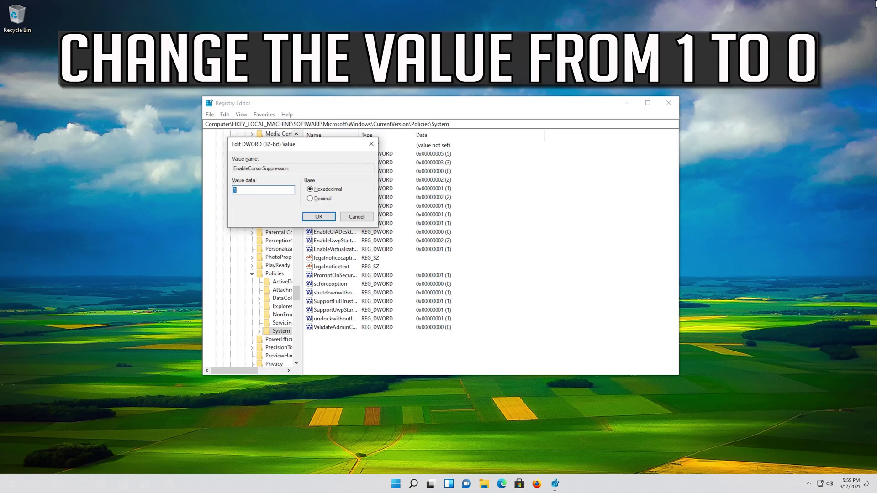
pyautogui.write('0')
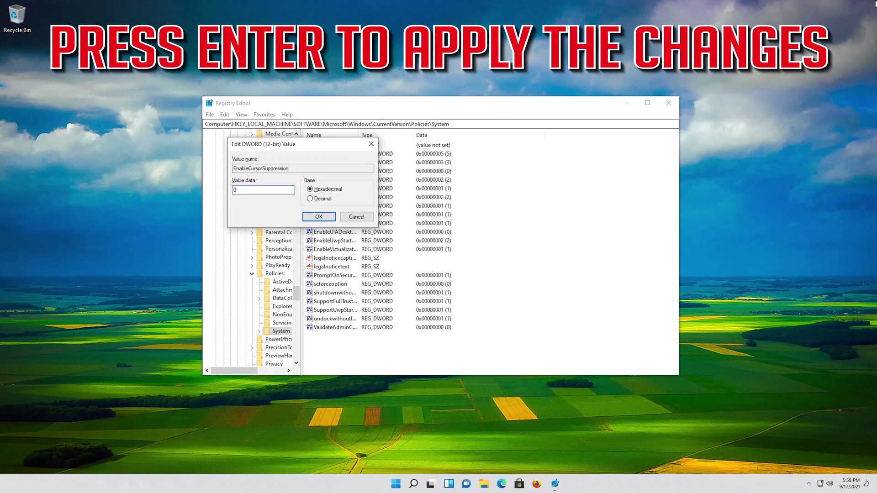
pyautogui.press('Return')
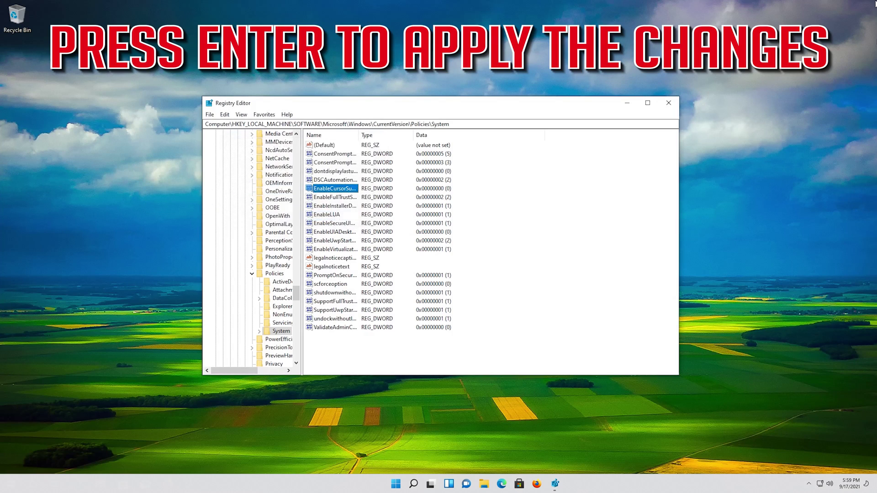
# Step: Bring up the Windows security screen and restart the computer from its power options
pyautogui.hotkey('ctrl', 'alt', 'Delete')
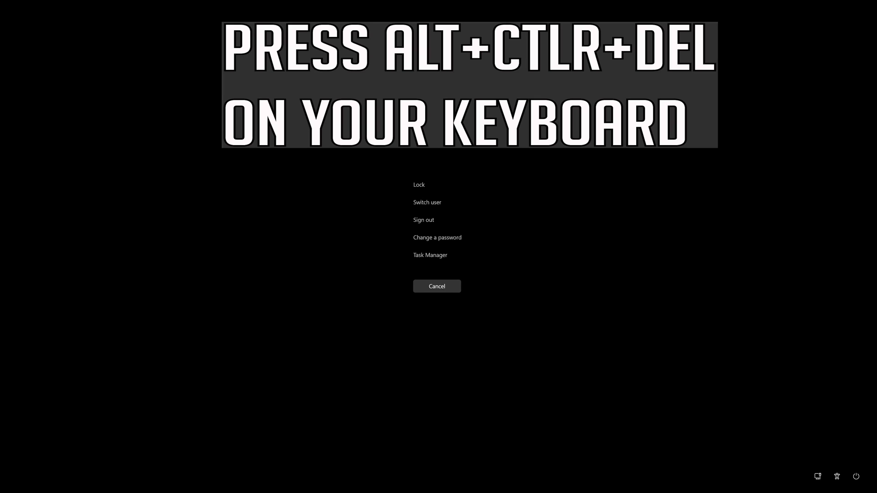
pyautogui.press('Tab')
pyautogui.press('Tab')
pyautogui.press('Tab')
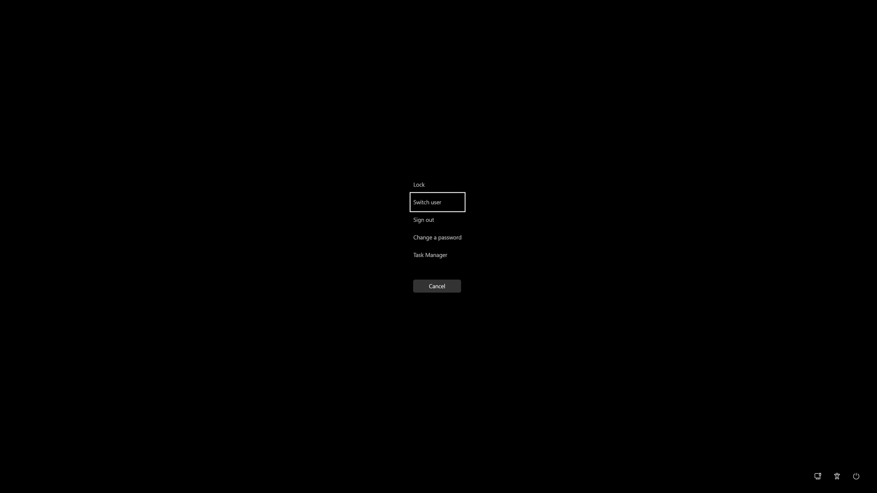
pyautogui.press('Tab')
pyautogui.press('Tab')
pyautogui.press('Tab')
pyautogui.press('Tab')
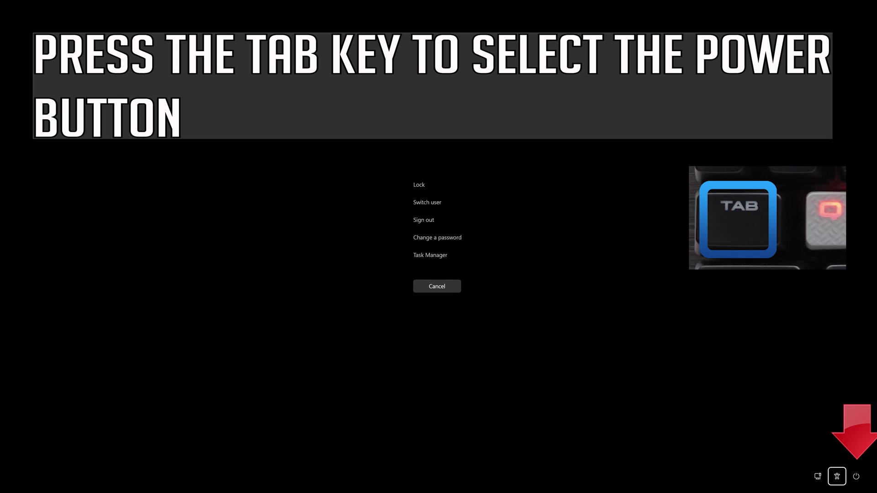
pyautogui.press('Tab')
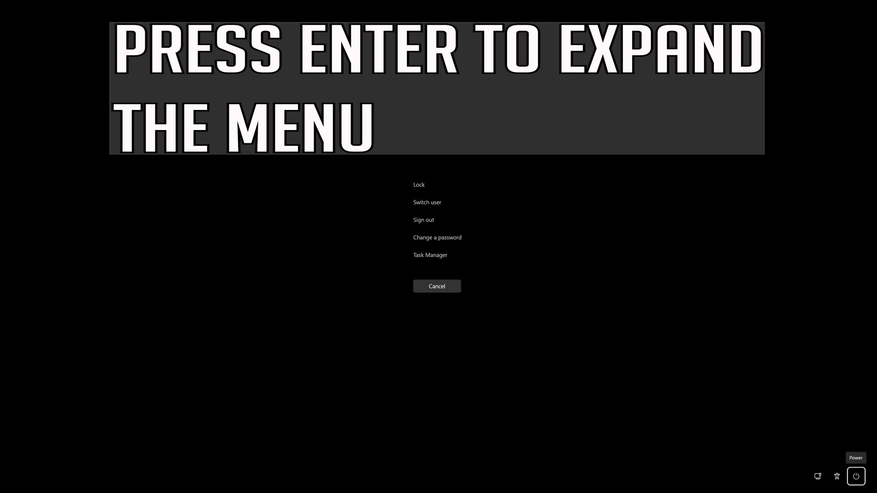
pyautogui.press('Return')
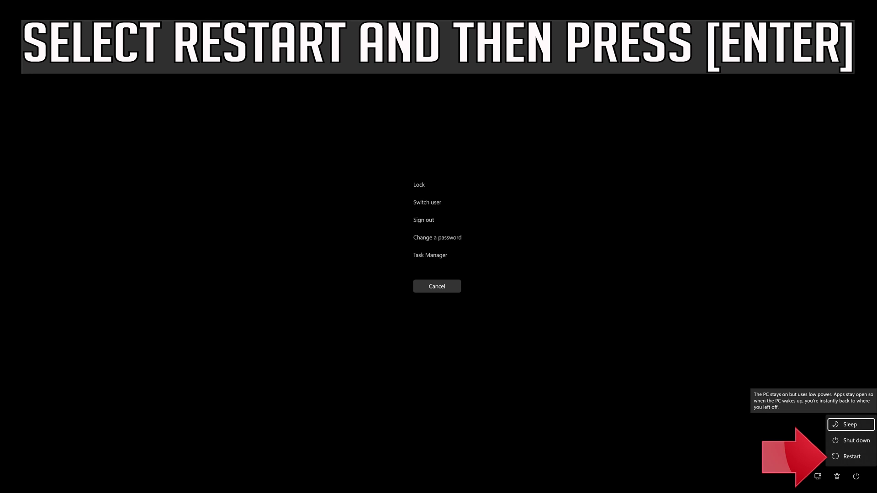
pyautogui.press('Down')
pyautogui.press('Down')
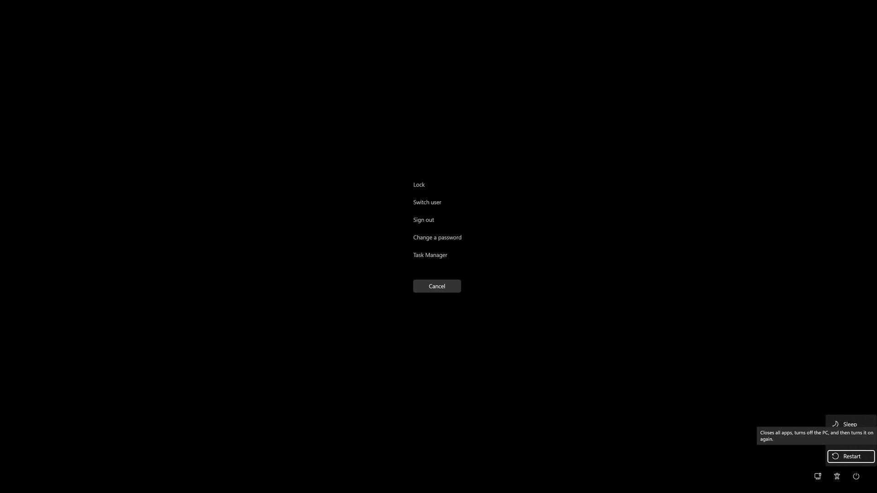
pyautogui.press('Return')
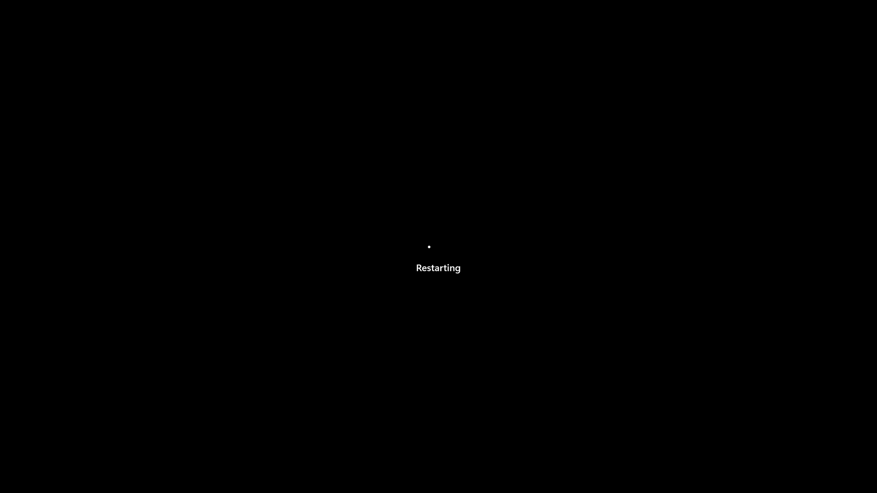